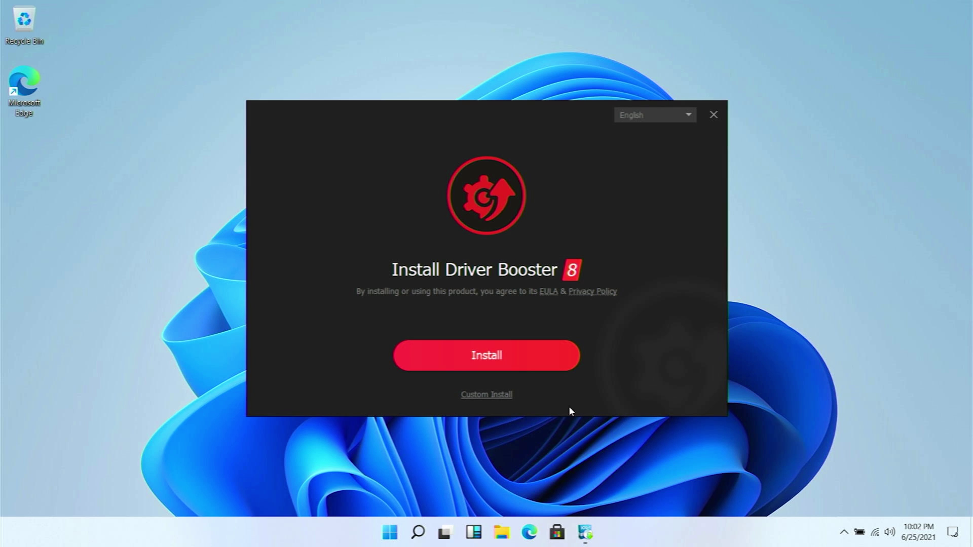
Step: Preview the custom options, then install with defaults, declining the iTop VPN and screen recorder
{"action": "left_click", "coordinate": [471, 394]}
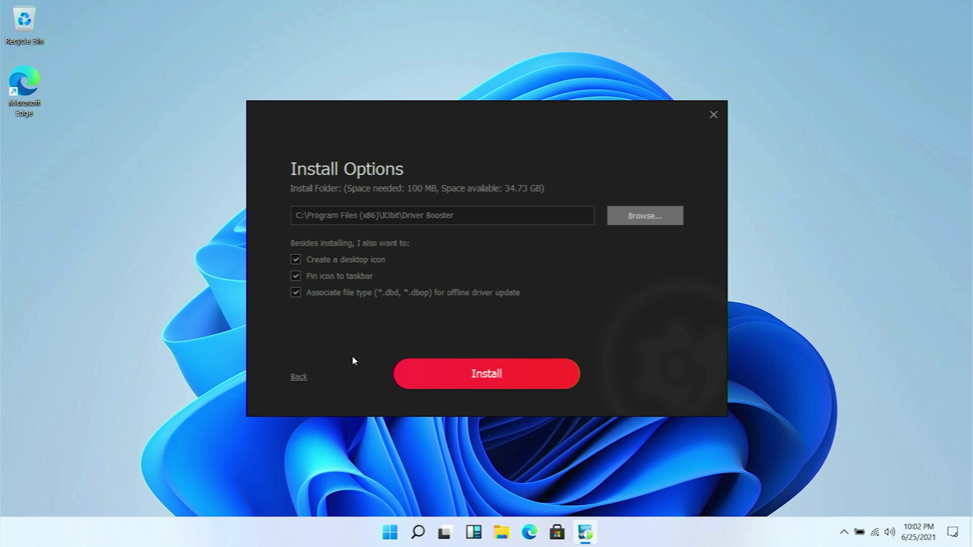
{"action": "left_click", "coordinate": [298, 377]}
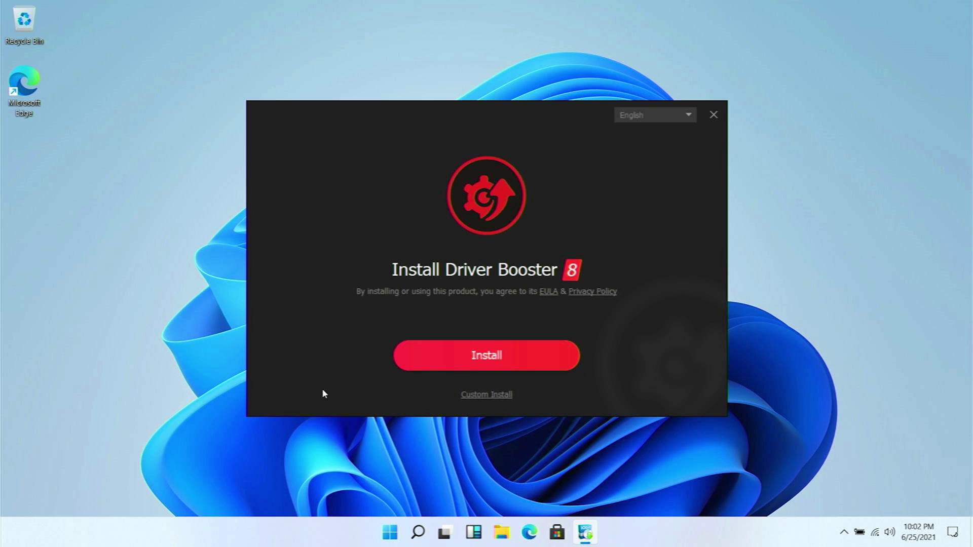
{"action": "left_click", "coordinate": [511, 355]}
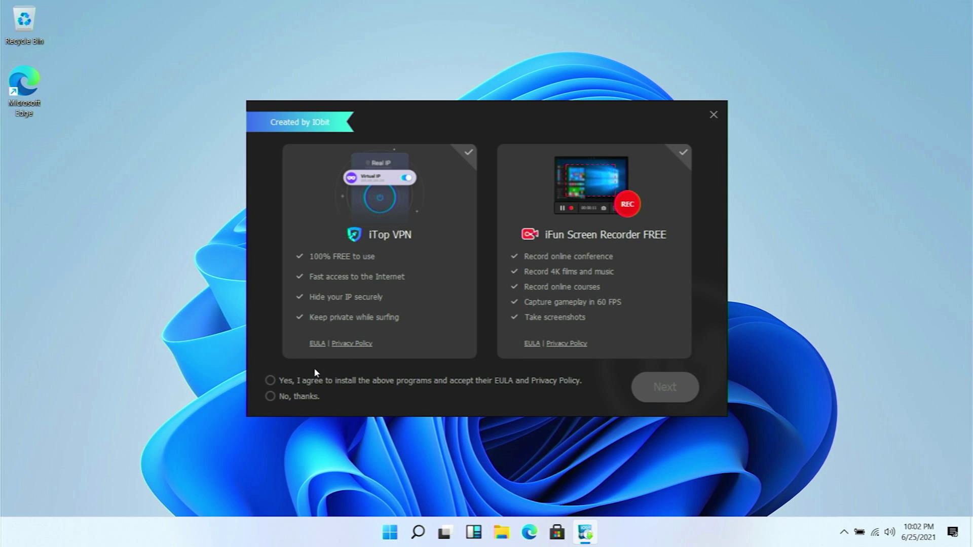
{"action": "left_click", "coordinate": [270, 397]}
{"action": "left_click", "coordinate": [686, 392]}
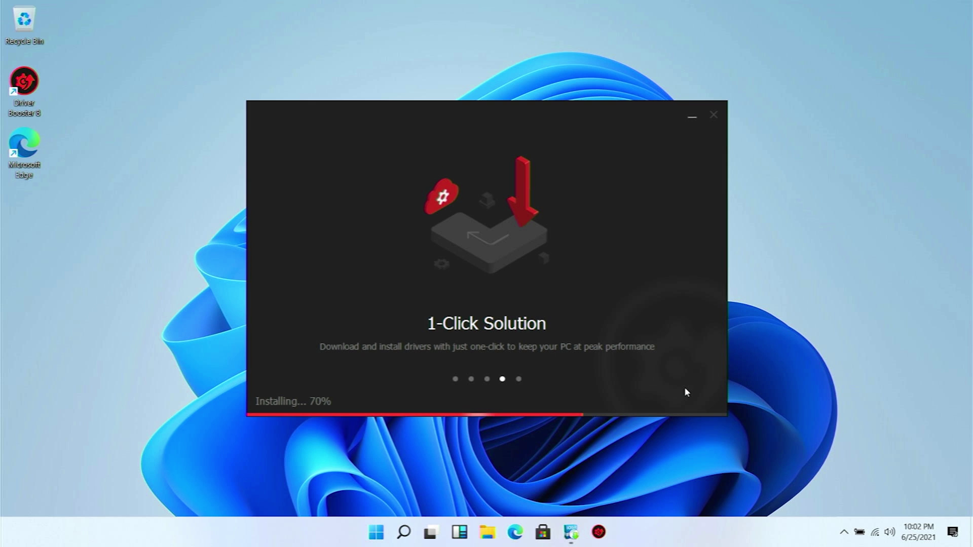
Step: Decline the newsletter, skip the 'Learn more online' page, and launch Driver Booster
{"action": "left_click", "coordinate": [587, 366]}
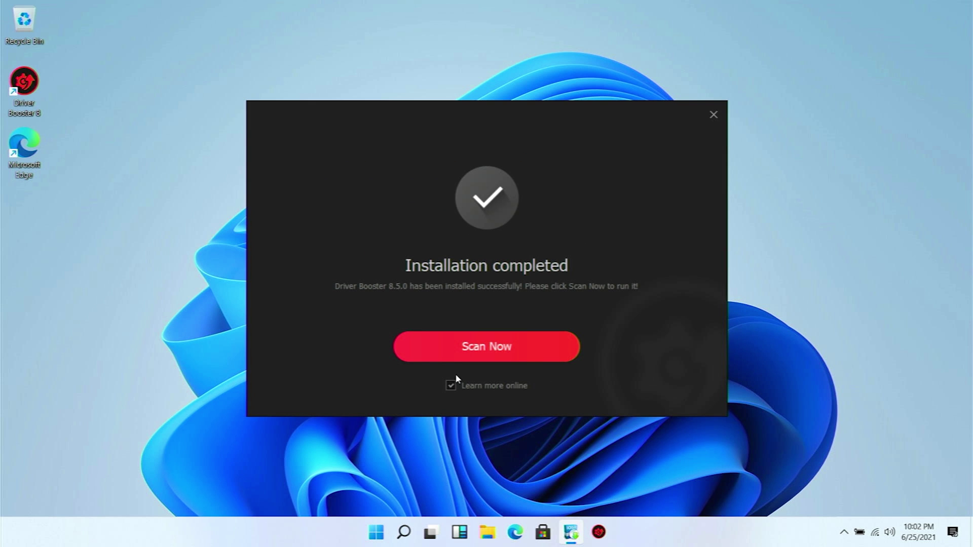
{"action": "left_click", "coordinate": [450, 385]}
{"action": "left_click", "coordinate": [532, 353]}
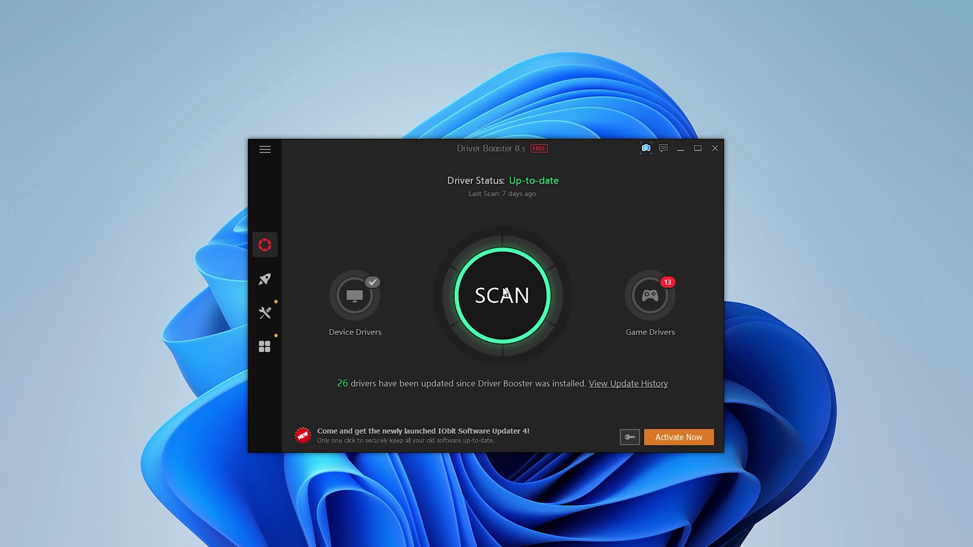
Step: Run a driver scan of the PC
{"action": "left_click", "coordinate": [496, 301]}
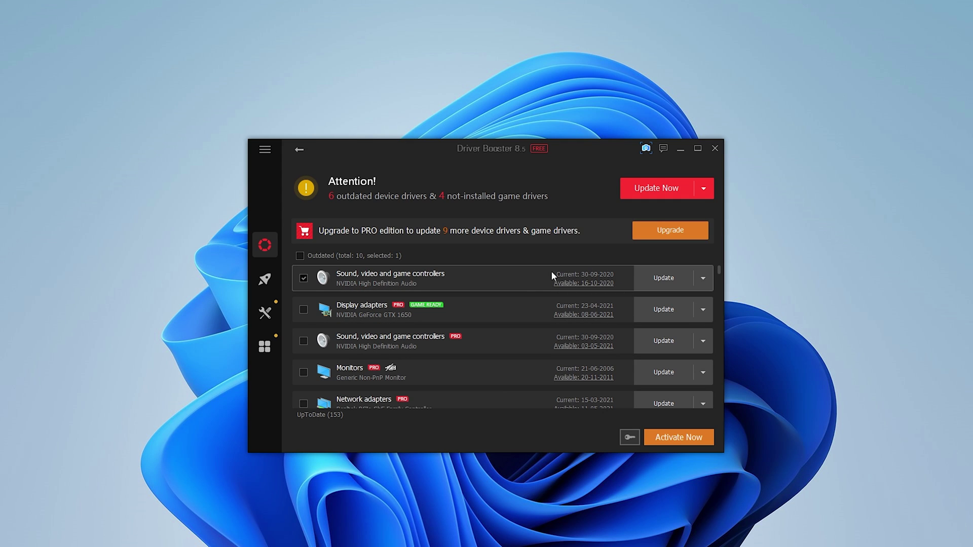
{"action": "scroll", "coordinate": [508, 288], "scroll_direction": "down", "scroll_amount": 2}
{"action": "scroll", "coordinate": [470, 289], "scroll_direction": "up", "scroll_amount": 3}
{"action": "scroll", "coordinate": [339, 339], "scroll_direction": "down", "scroll_amount": 3}
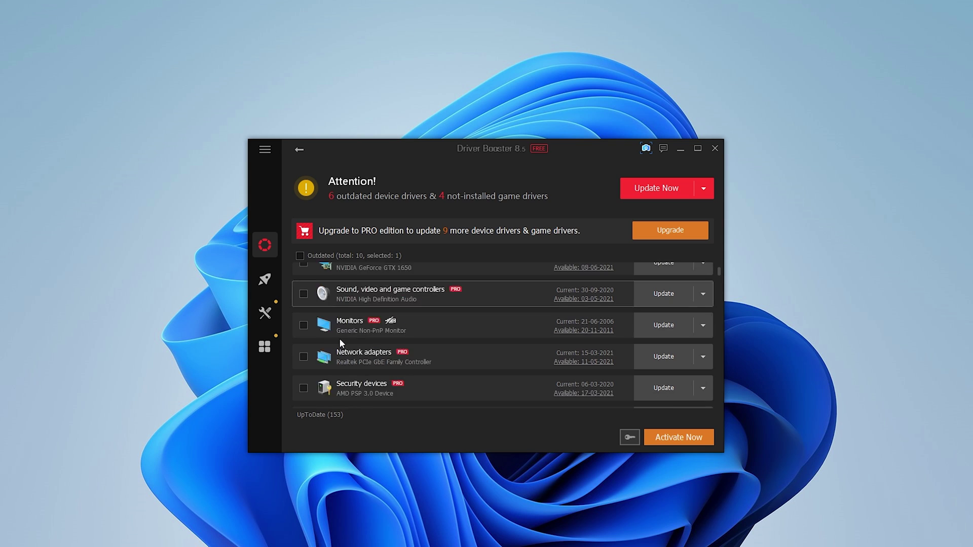
{"action": "scroll", "coordinate": [362, 368], "scroll_direction": "down", "scroll_amount": 3}
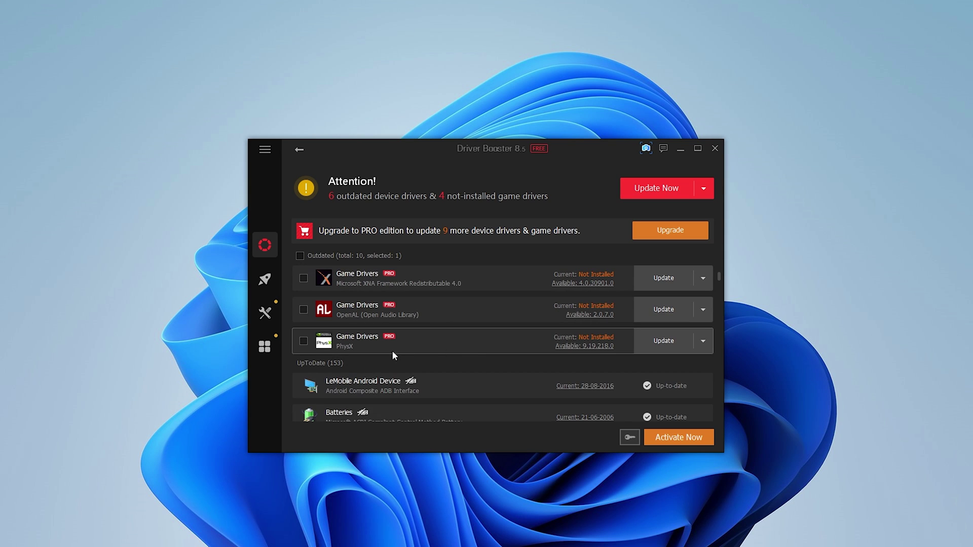
{"action": "scroll", "coordinate": [387, 355], "scroll_direction": "down", "scroll_amount": 1}
{"action": "scroll", "coordinate": [383, 359], "scroll_direction": "down", "scroll_amount": 2}
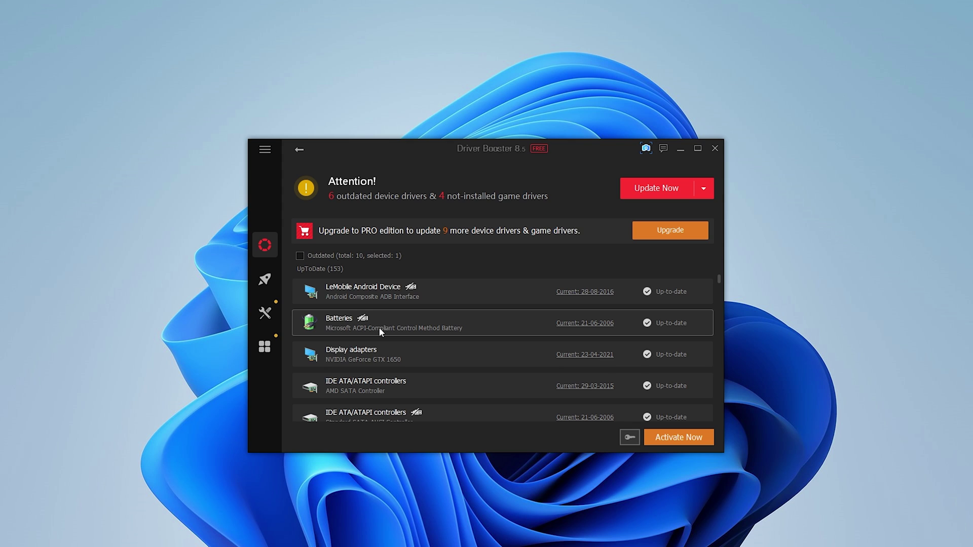
{"action": "scroll", "coordinate": [379, 328], "scroll_direction": "down", "scroll_amount": 1}
{"action": "scroll", "coordinate": [410, 334], "scroll_direction": "down", "scroll_amount": 2}
{"action": "scroll", "coordinate": [532, 327], "scroll_direction": "up", "scroll_amount": 5}
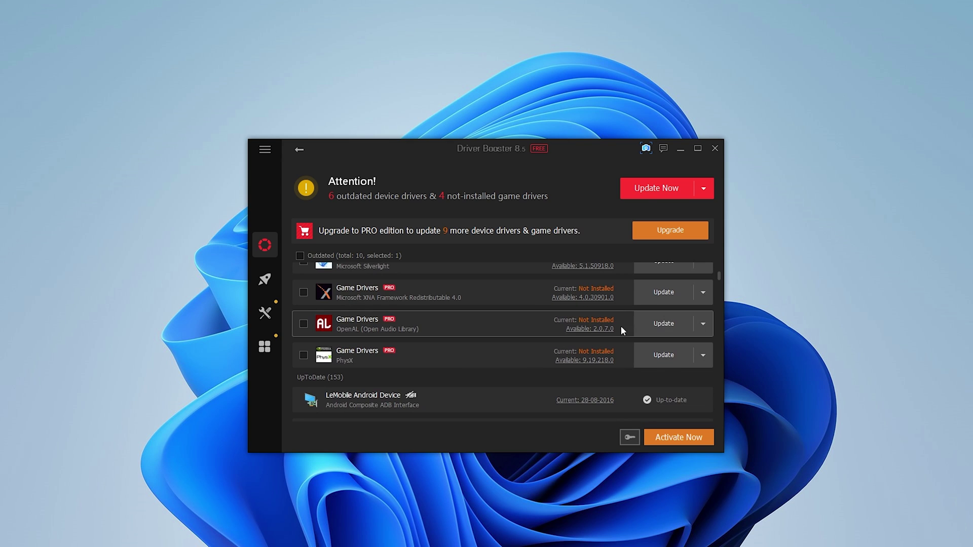
{"action": "scroll", "coordinate": [431, 314], "scroll_direction": "up", "scroll_amount": 1}
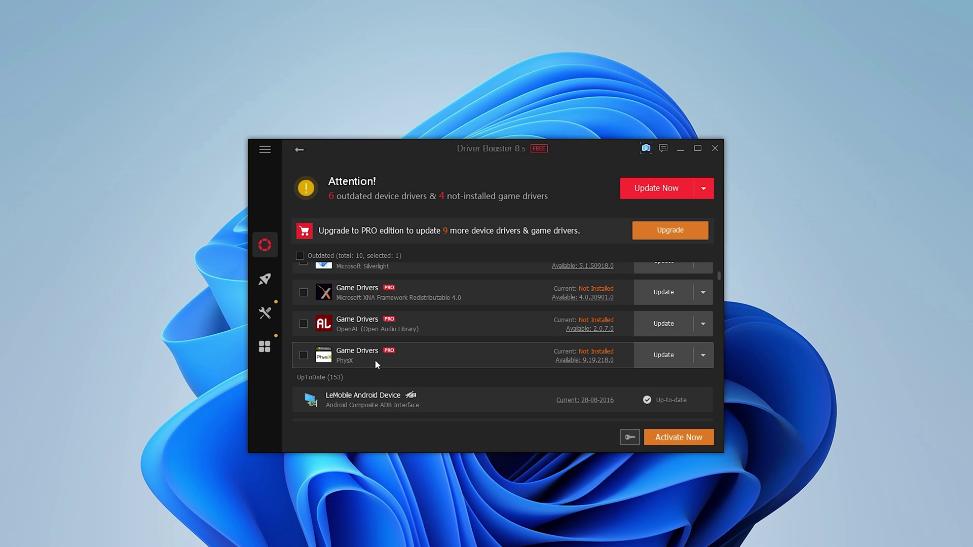
{"action": "scroll", "coordinate": [359, 292], "scroll_direction": "up", "scroll_amount": 3}
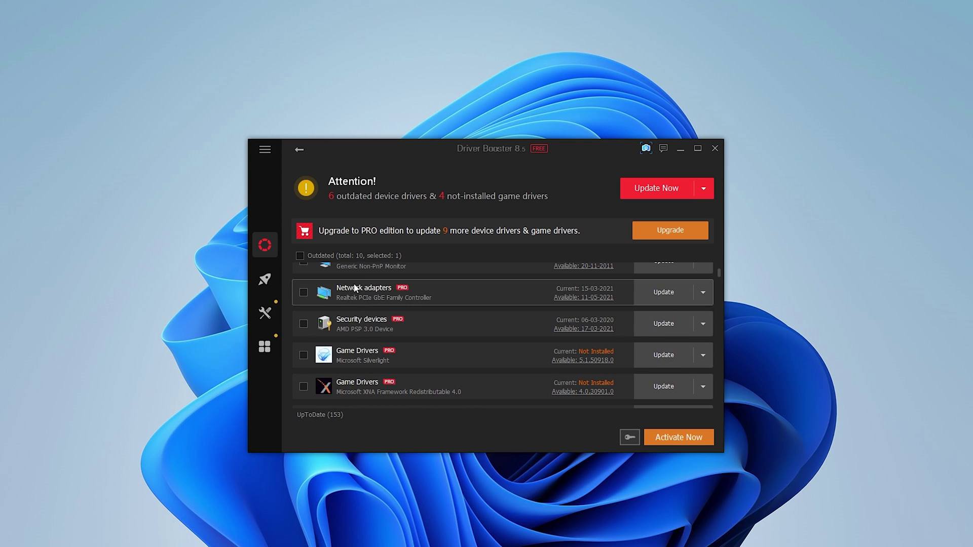
{"action": "scroll", "coordinate": [377, 353], "scroll_direction": "up", "scroll_amount": 3}
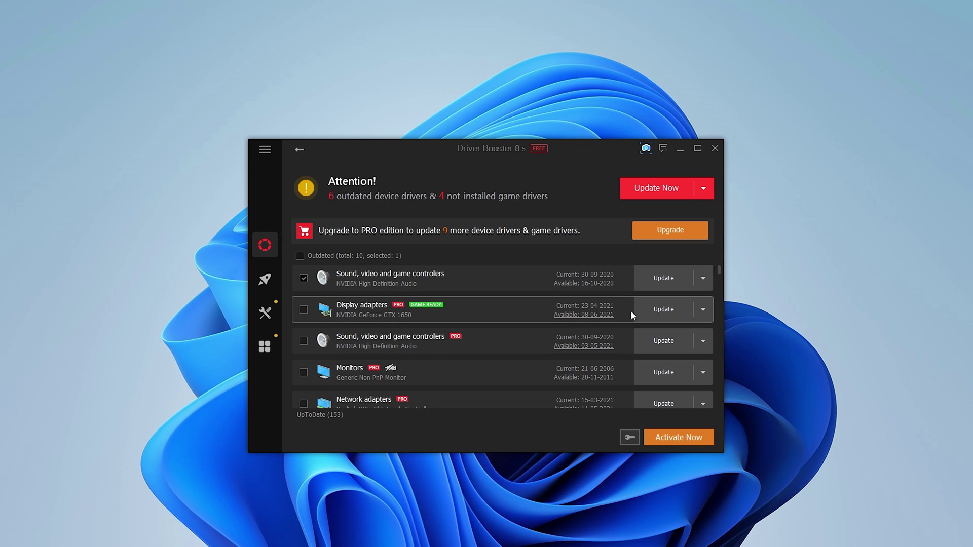
Step: Glance at the PRO offer, then update the NVIDIA High Definition Audio driver, accepting the notices
{"action": "left_click", "coordinate": [638, 229]}
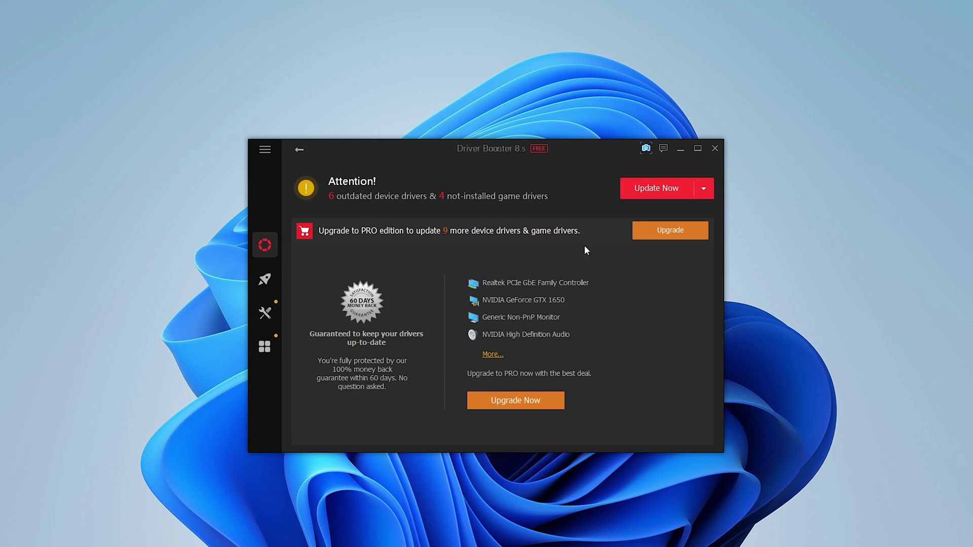
{"action": "left_click", "coordinate": [300, 150]}
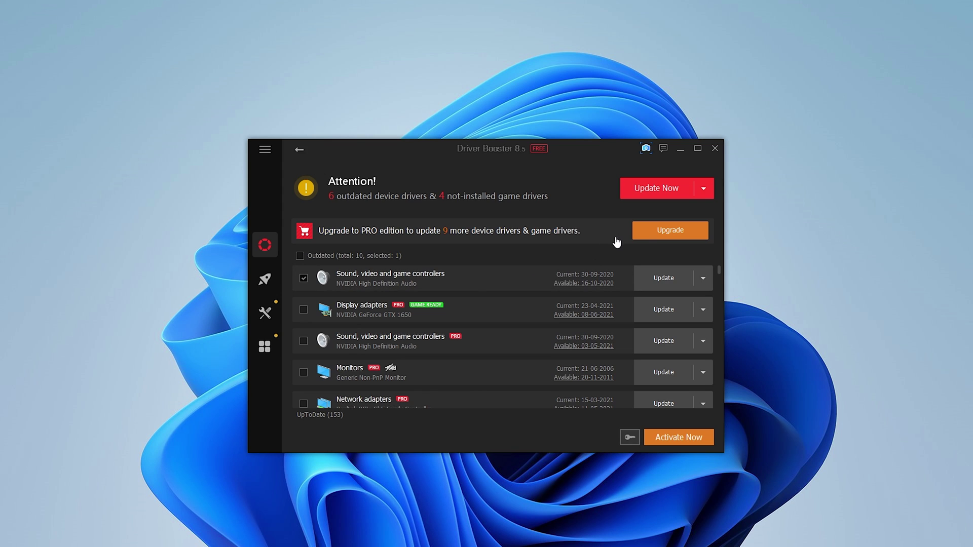
{"action": "left_click", "coordinate": [667, 192]}
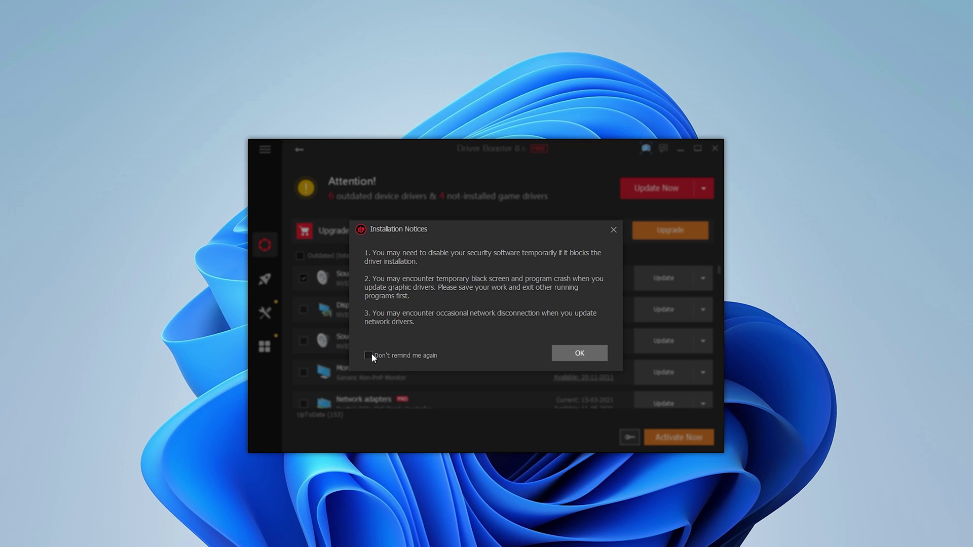
{"action": "left_click", "coordinate": [560, 352]}
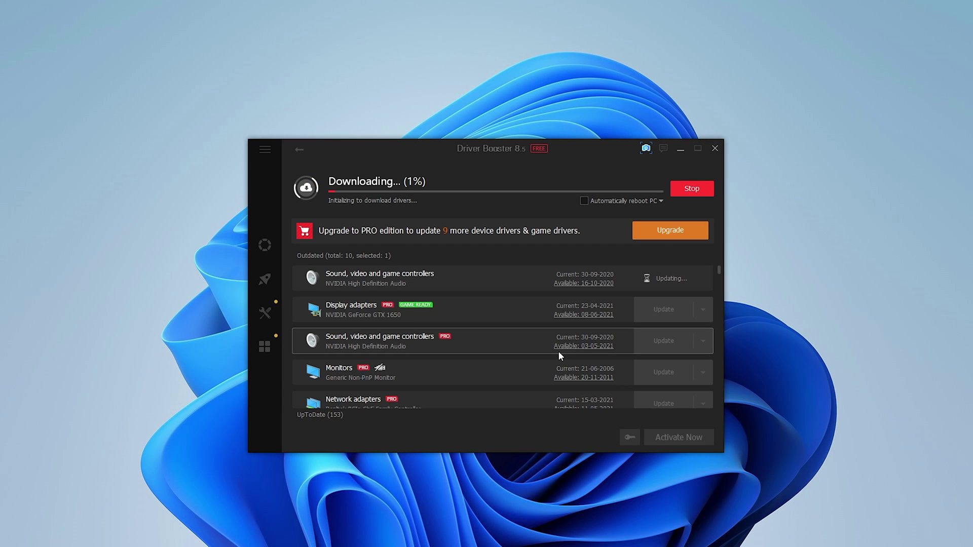